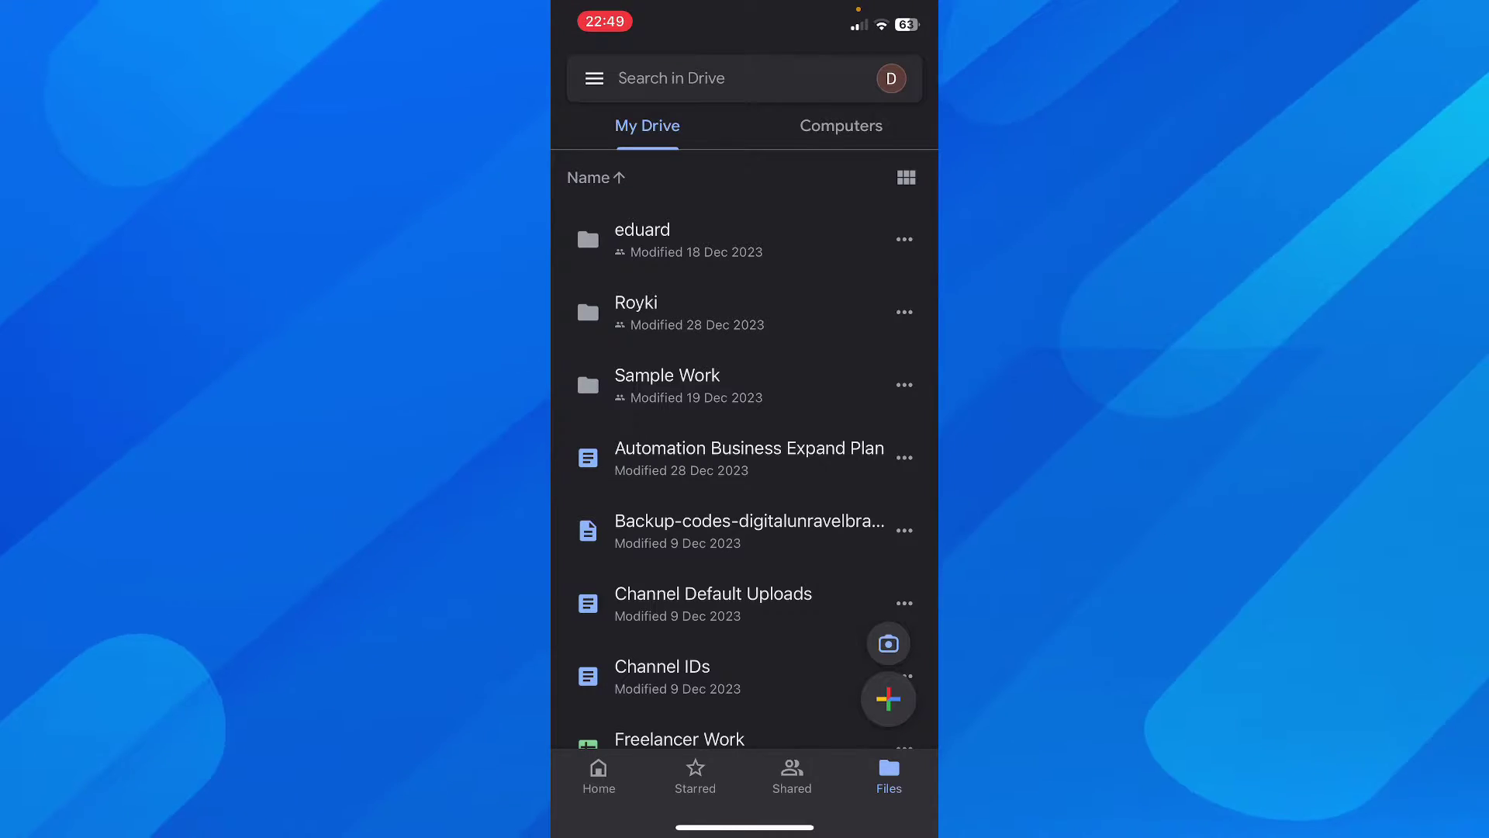
Create a new folder named 'Untitled folder' and open it.
{"action": "left_click", "coordinate": [887, 698]}
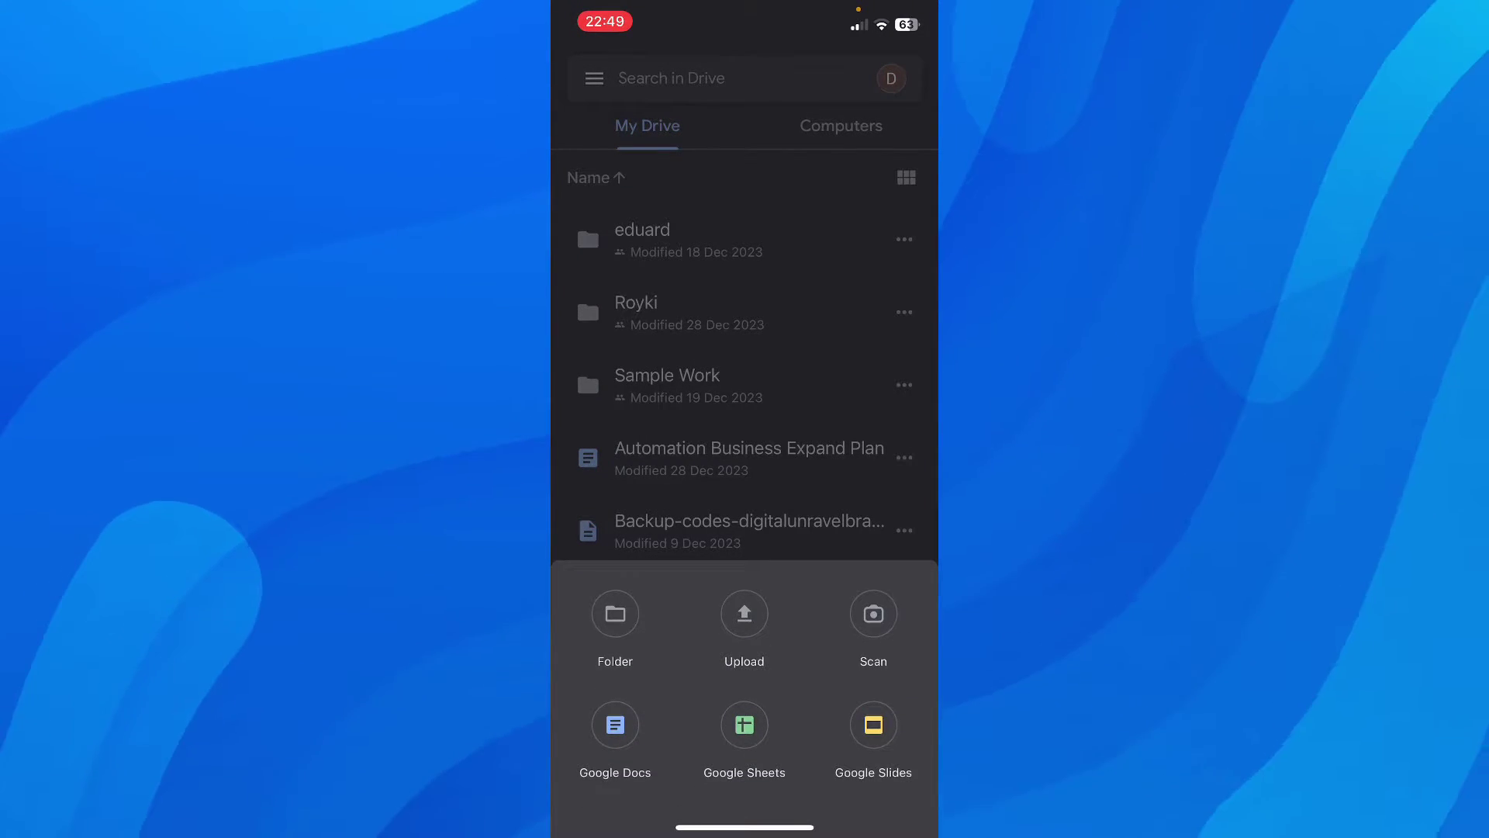
{"action": "left_click", "coordinate": [615, 612]}
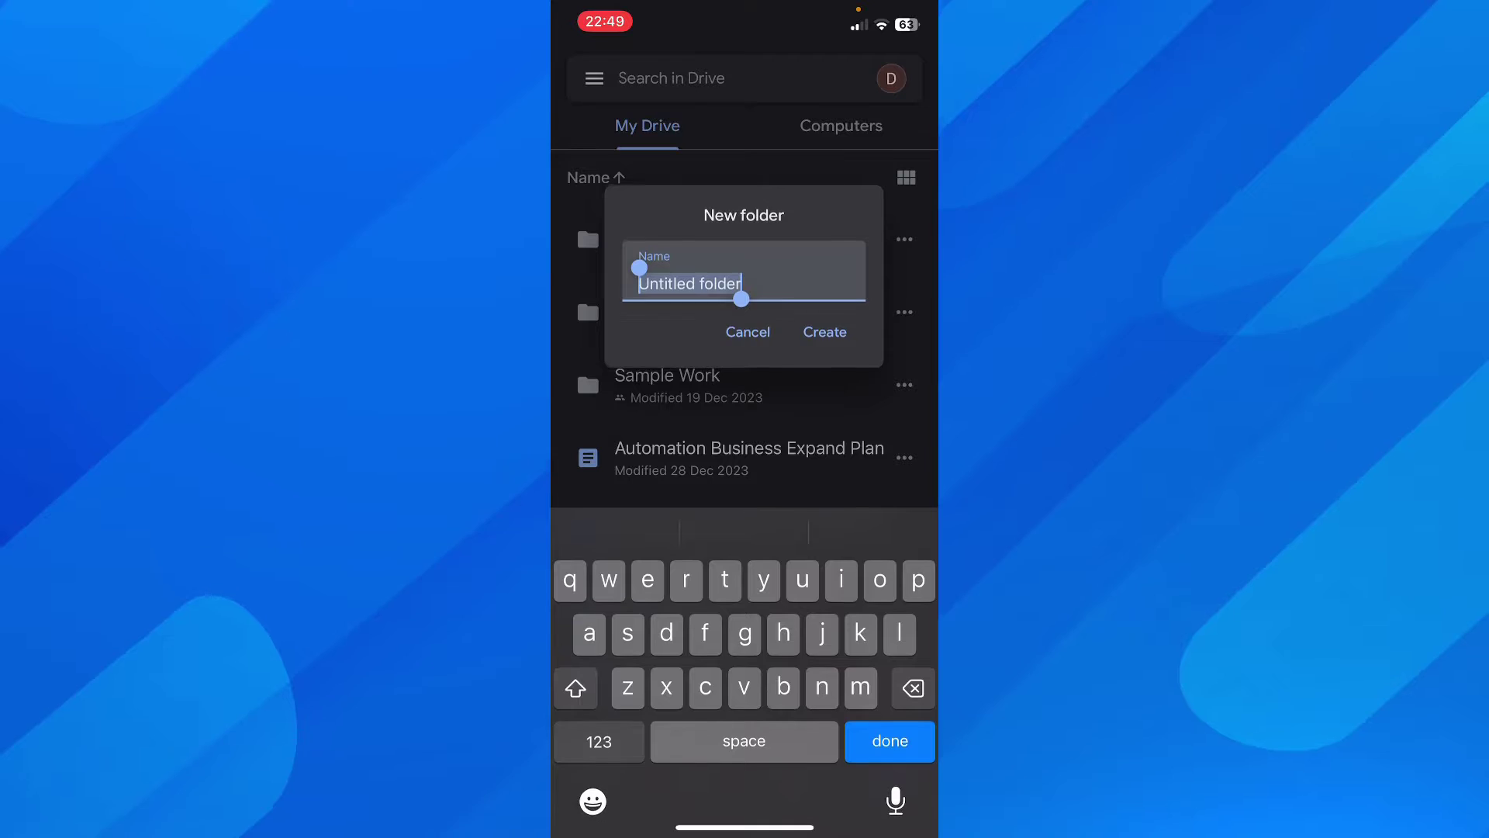
{"action": "left_click", "coordinate": [825, 333]}
{"action": "left_click", "coordinate": [699, 357]}
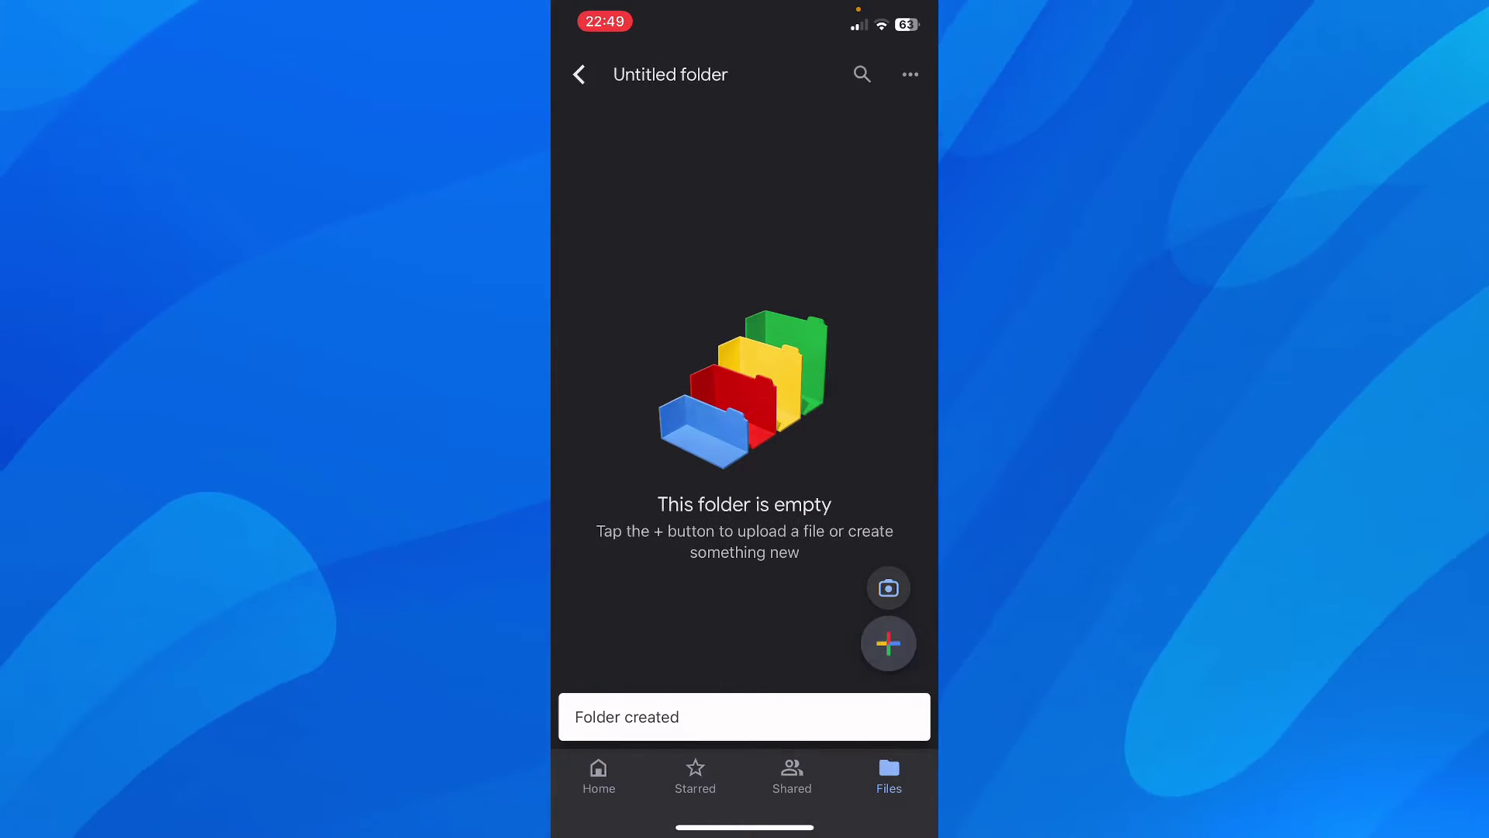
Start an upload into this folder from Photos and Videos.
{"action": "left_click", "coordinate": [889, 642]}
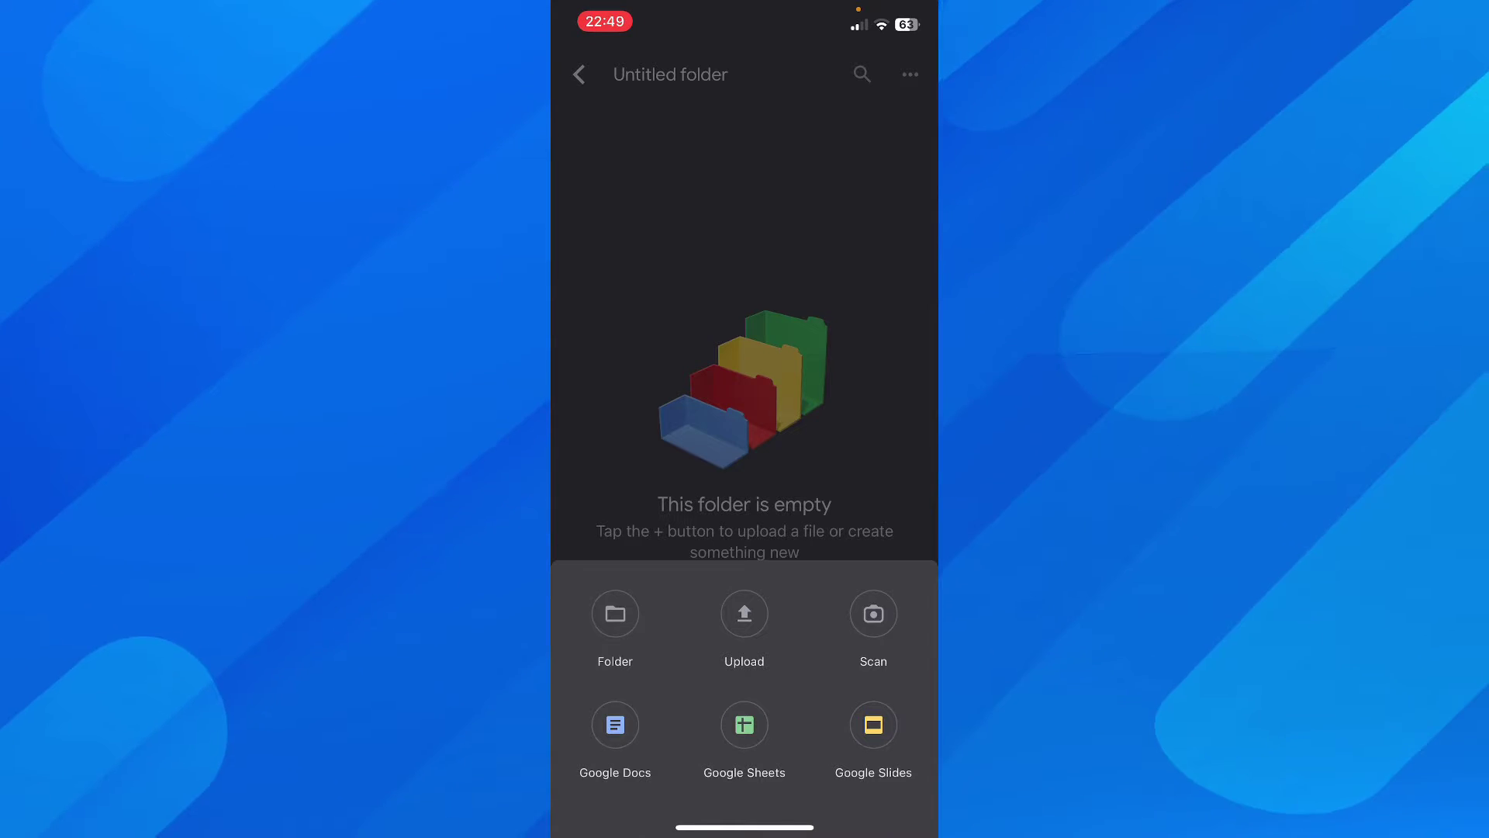
{"action": "left_click", "coordinate": [745, 614]}
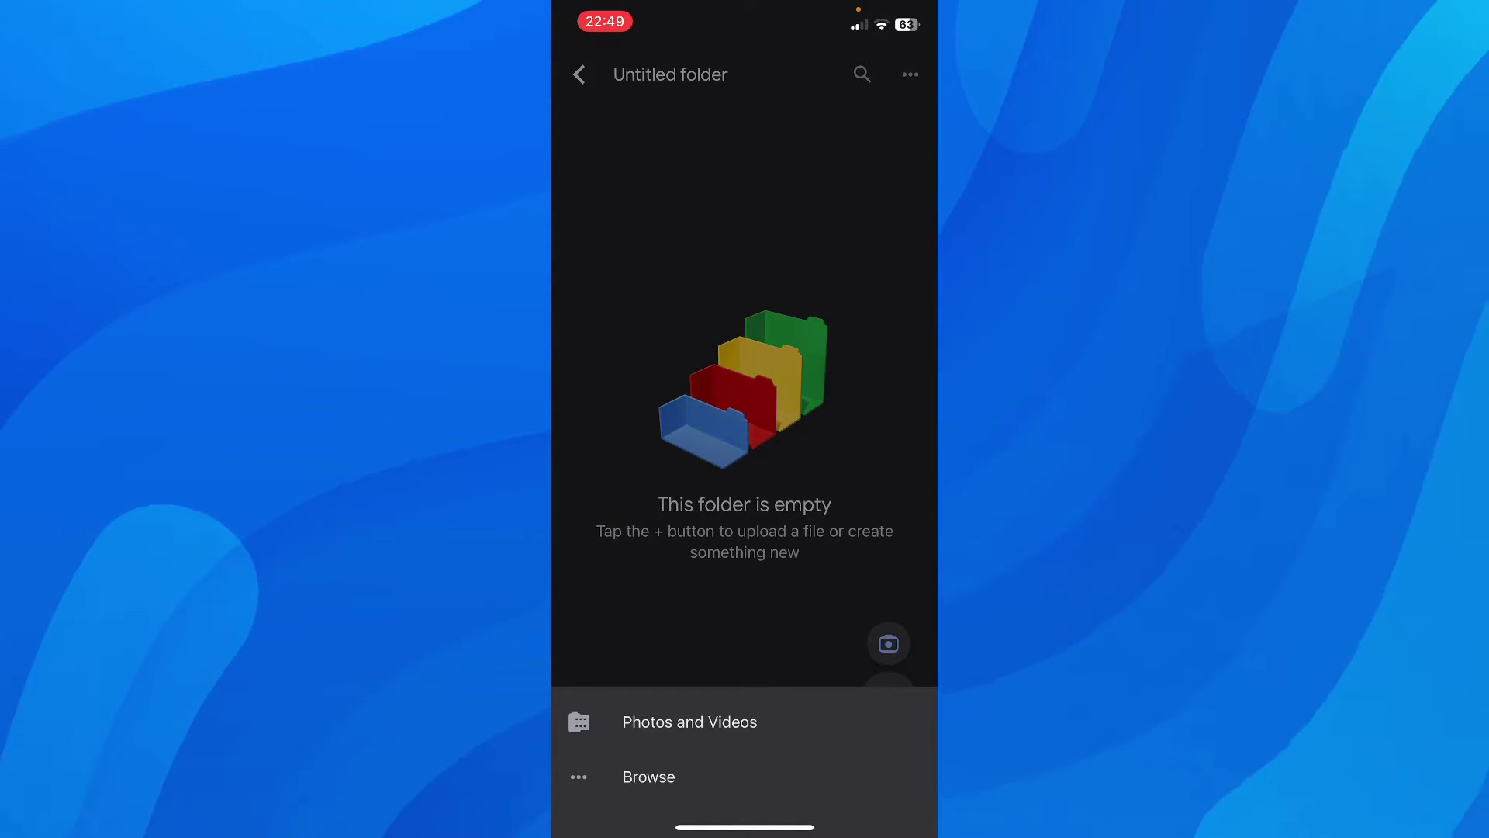
{"action": "left_click", "coordinate": [690, 722]}
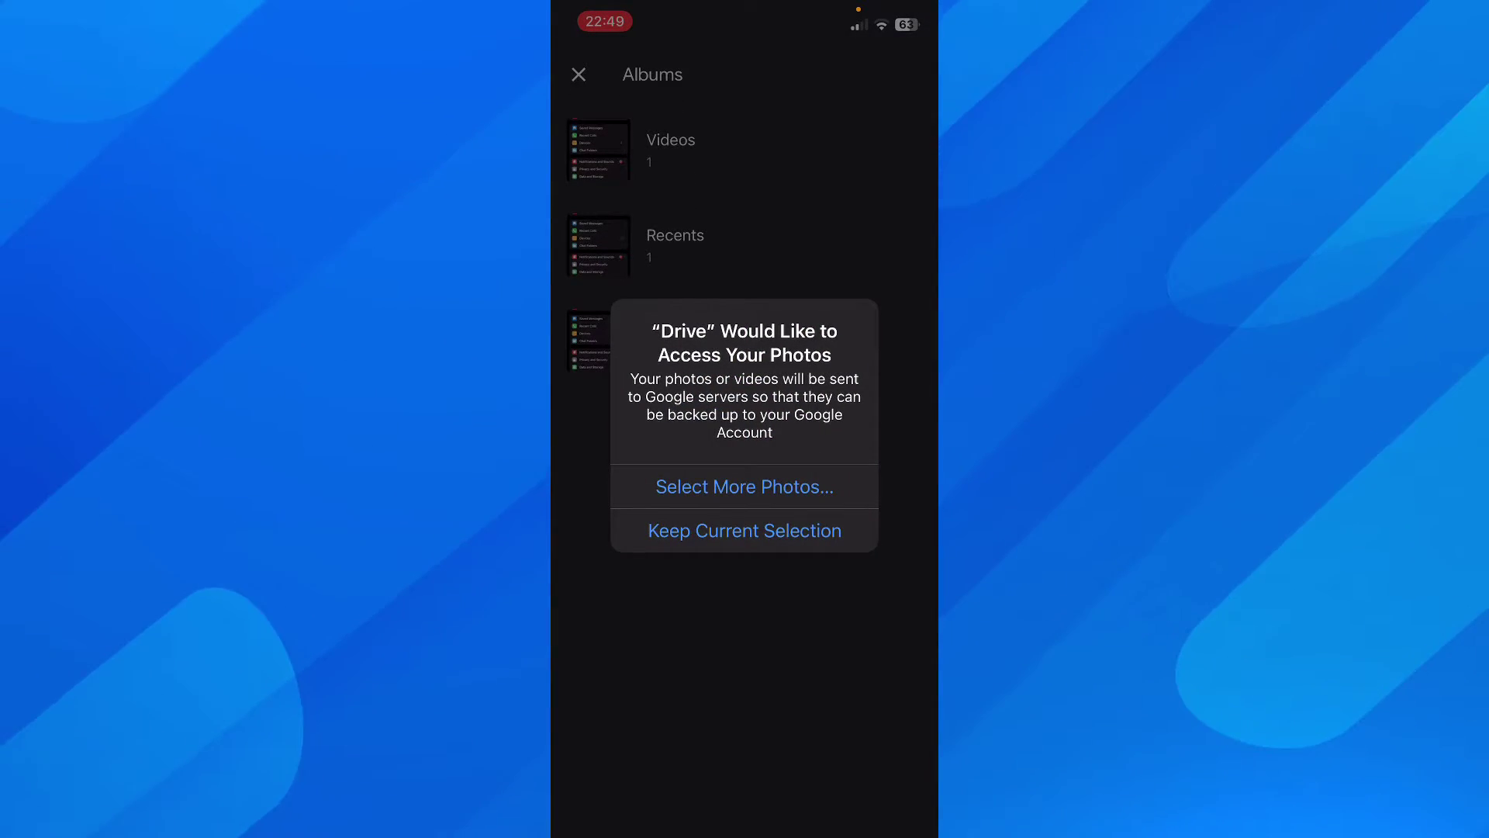